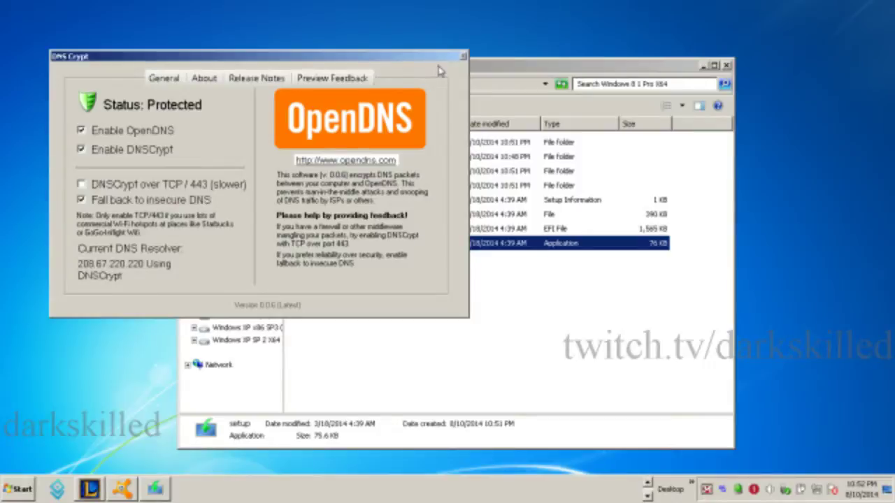
# Bring the Windows 8 1 Pro X64 folder window to the front and close it.
pyautogui.click(546, 69)
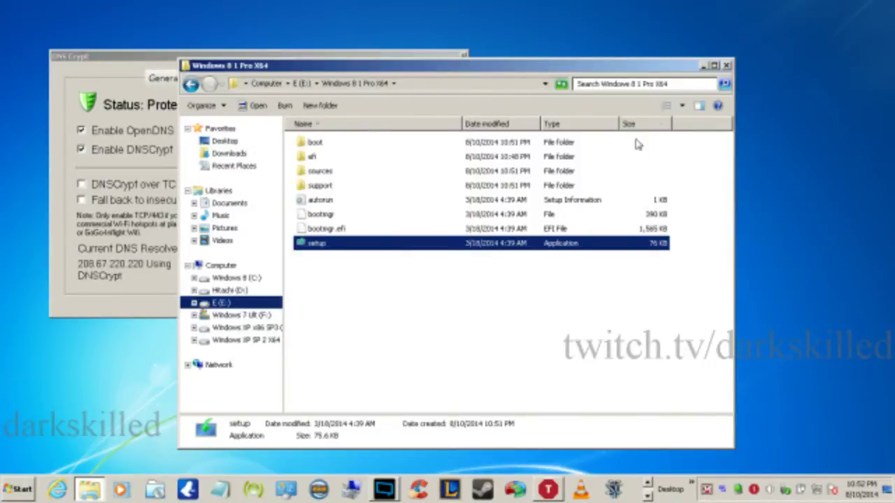
pyautogui.click(727, 65)
# Try to paste the product key into the Product key field of Windows 8.1 Setup.
pyautogui.click(529, 105)
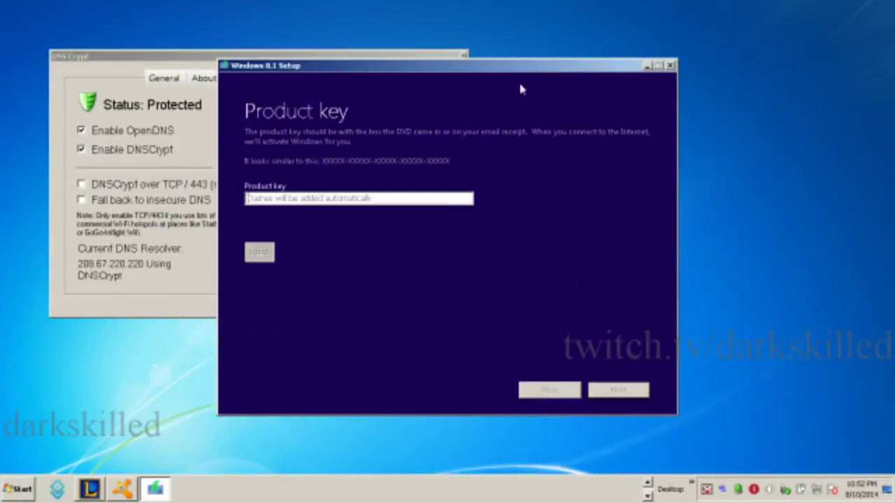
pyautogui.hotkey('ctrl', 'v')
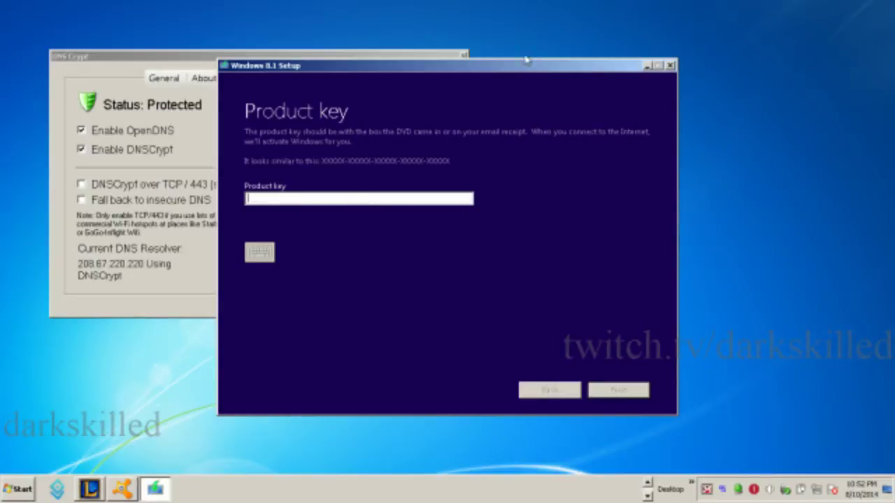
# Minimise the Windows 8.1 Setup window and close the DNS Crypt window.
pyautogui.click(647, 65)
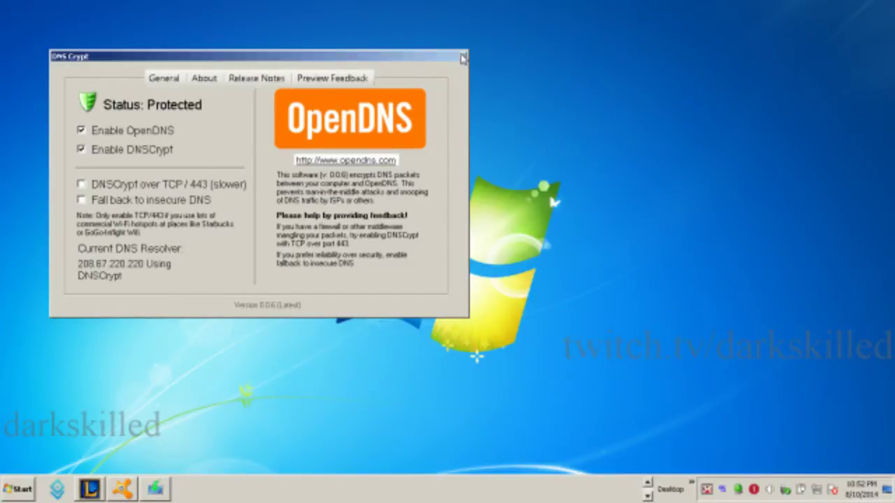
pyautogui.click(462, 55)
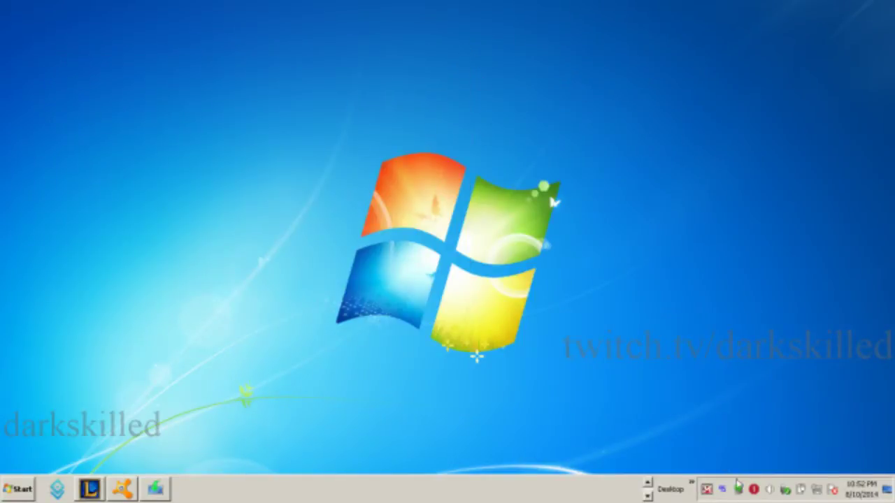
# Try to safely eject the Touro Mobile external drive and dismiss the resulting dialog.
pyautogui.click(784, 490)
pyautogui.click(783, 472)
pyautogui.click(549, 283)
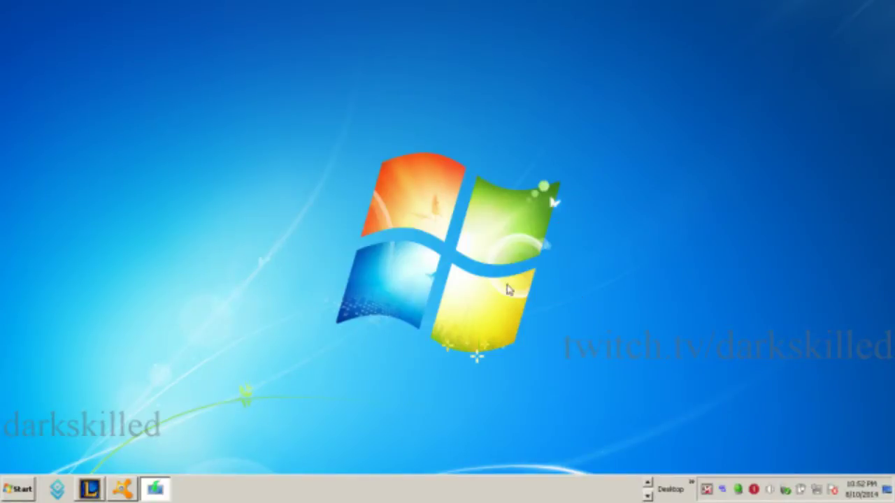
# Quit Windows 8.1 Setup and confirm that it should close.
pyautogui.click(147, 480)
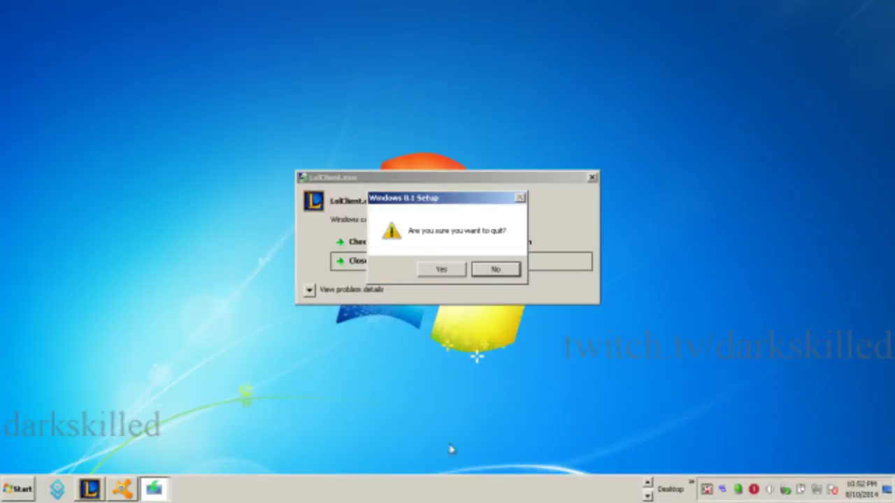
pyautogui.click(441, 269)
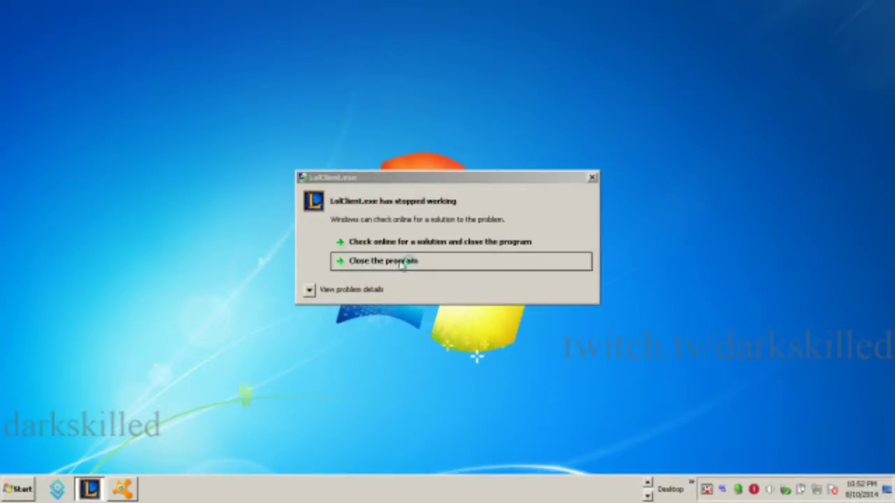
# Show the LolClient.exe crash details and close the program with an online check for a solution.
pyautogui.click(310, 289)
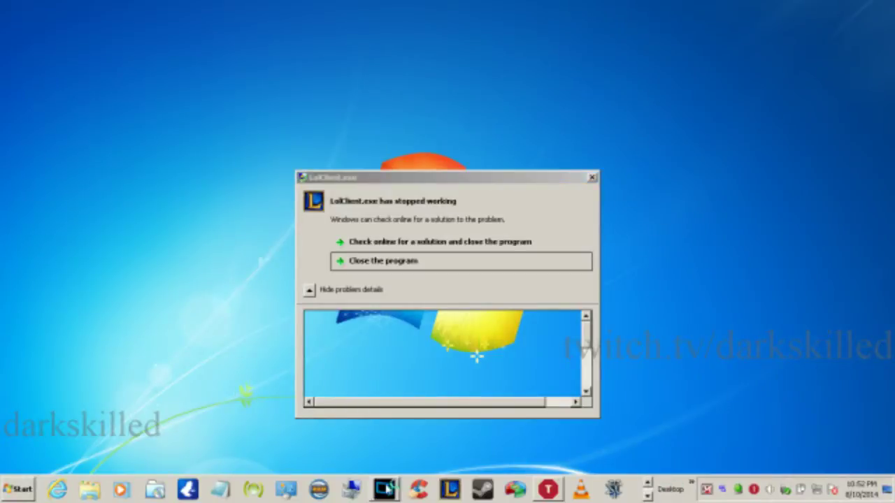
pyautogui.click(384, 489)
pyautogui.click(654, 58)
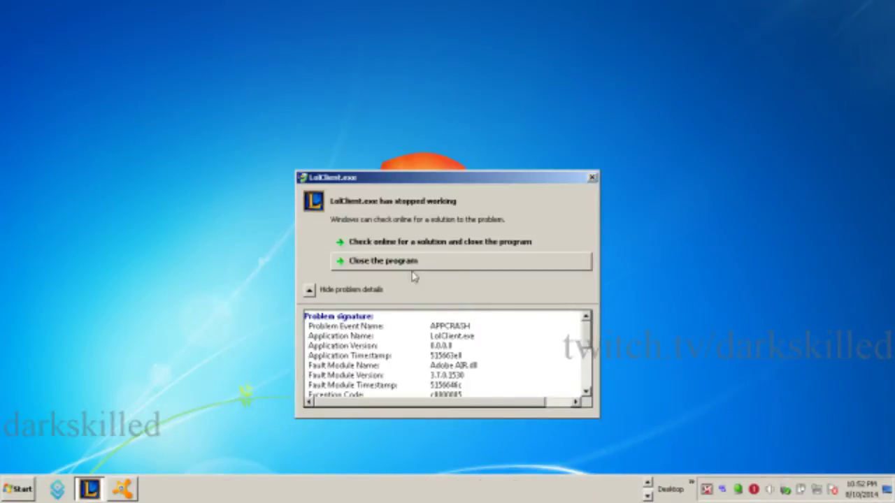
pyautogui.click(409, 248)
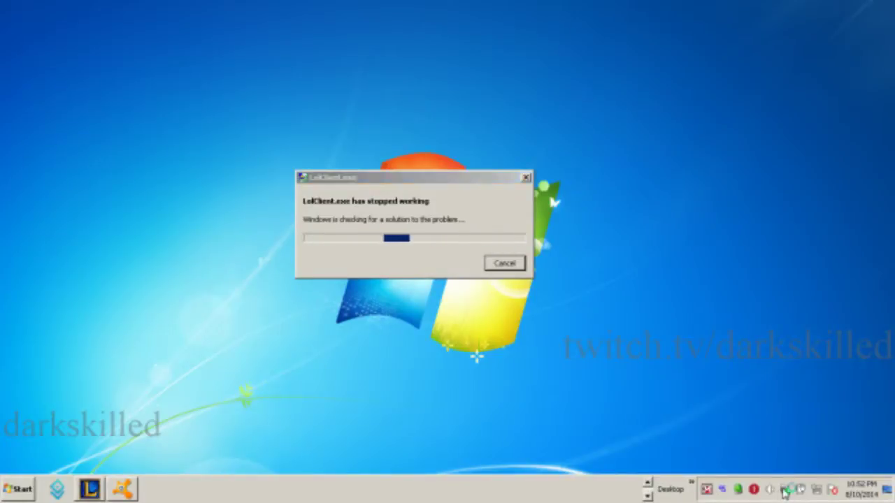
# Try again to safely eject the Touro Mobile external drive.
pyautogui.click(769, 489)
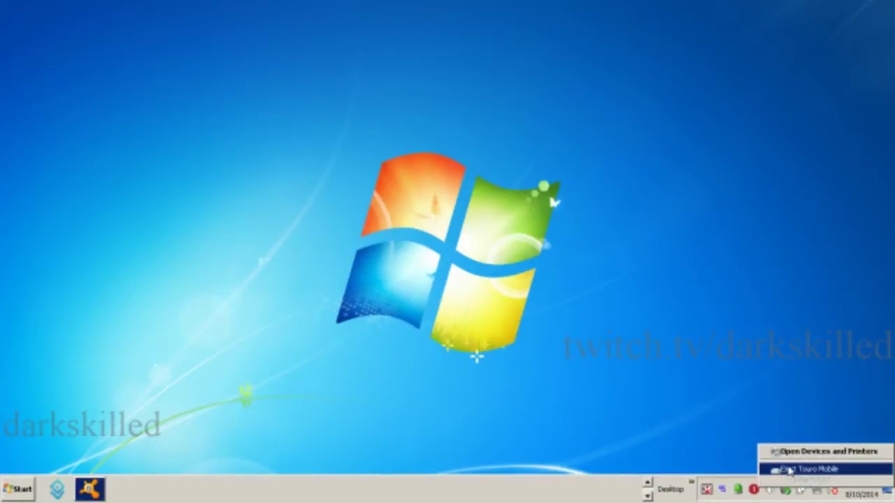
pyautogui.click(787, 471)
pyautogui.click(551, 287)
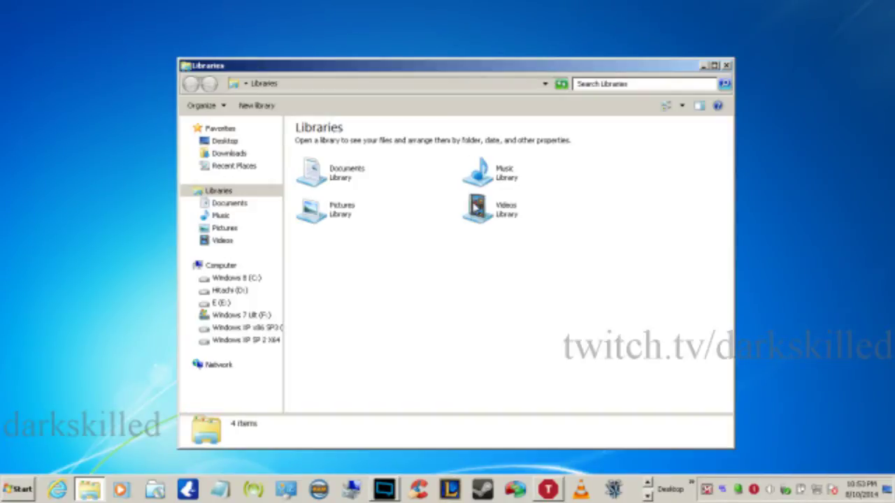
# Show the computer's drives, check the available actions for Hitachi (D:), and launch Computer Management.
pyautogui.click(229, 269)
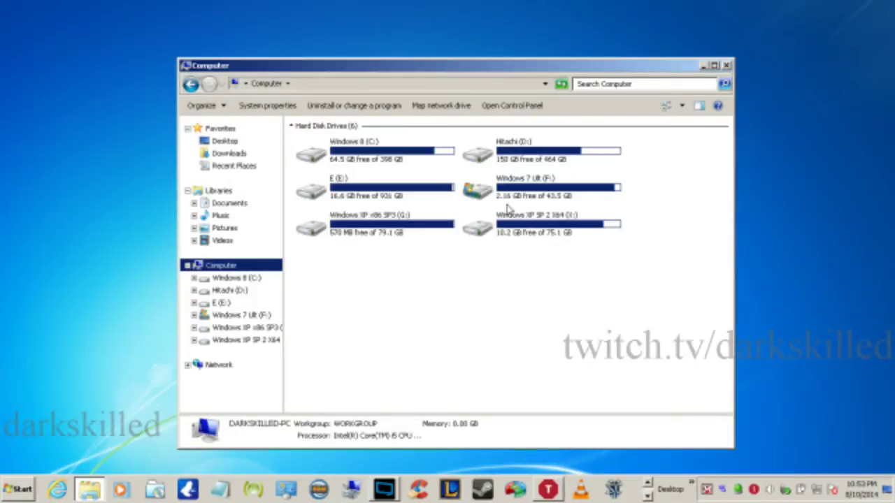
pyautogui.click(501, 156)
pyautogui.rightClick(499, 155)
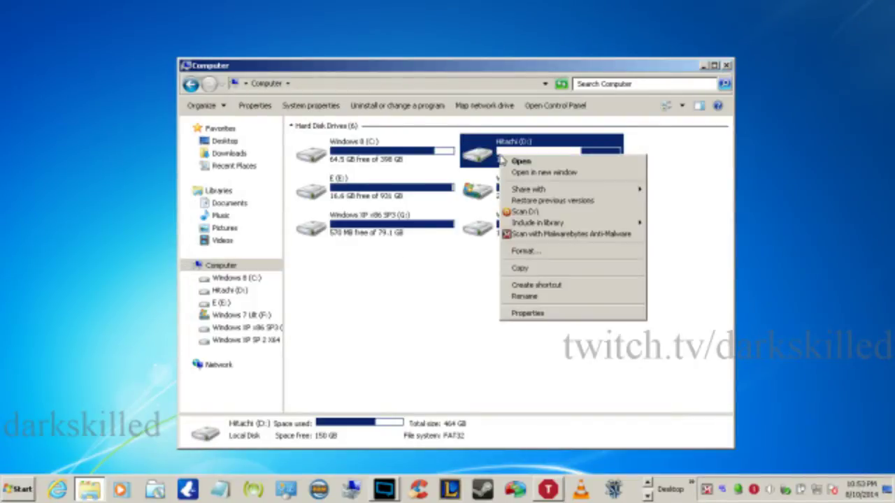
pyautogui.rightClick(228, 291)
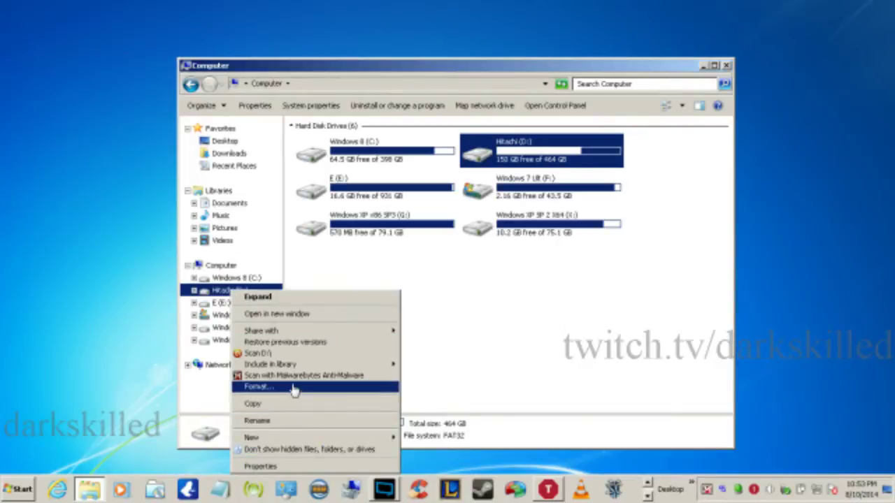
pyautogui.rightClick(224, 269)
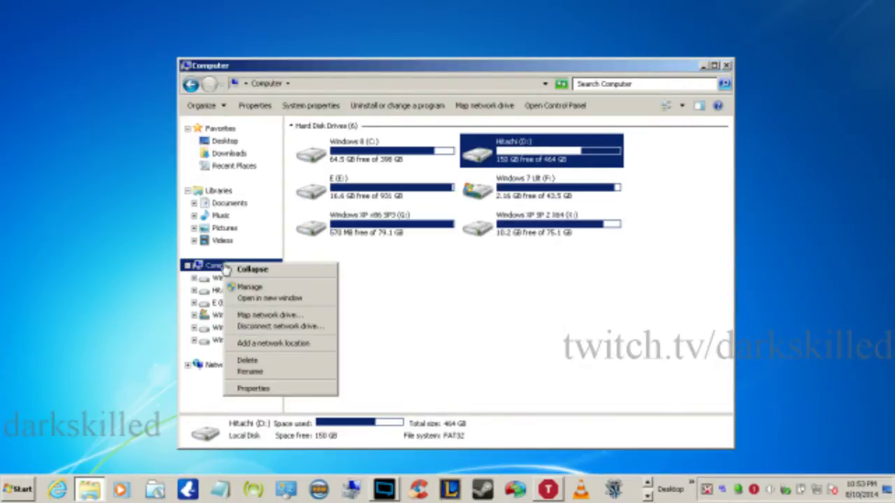
pyautogui.click(253, 286)
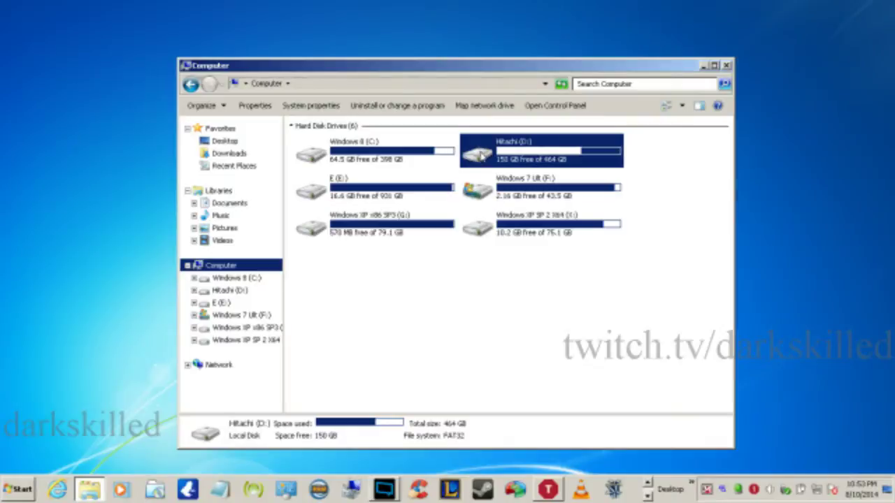
# Open the Hitachi (D:) drive to look through its files and folders, and minimise Computer Management.
pyautogui.doubleClick(481, 156)
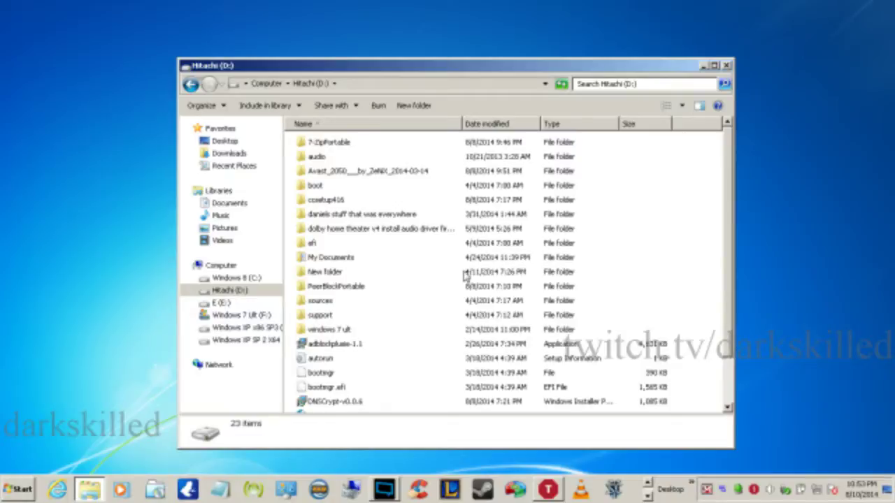
pyautogui.scroll(-2, 465, 276)
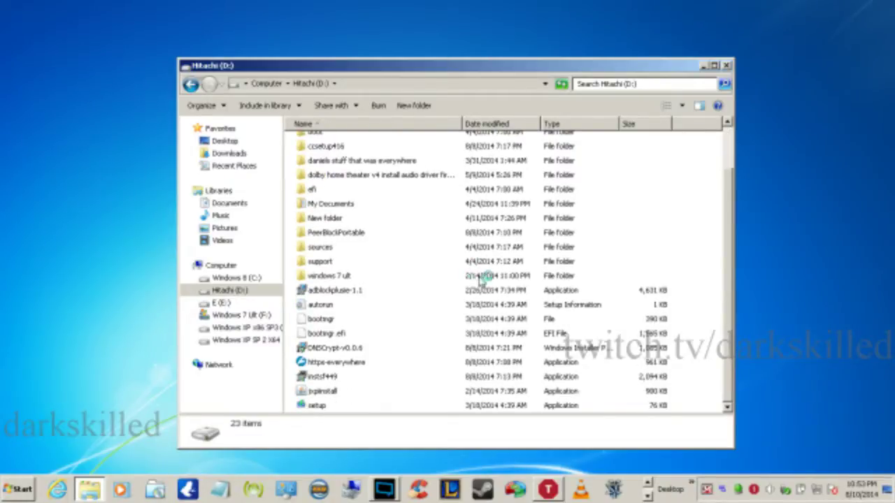
pyautogui.scroll(2, 521, 294)
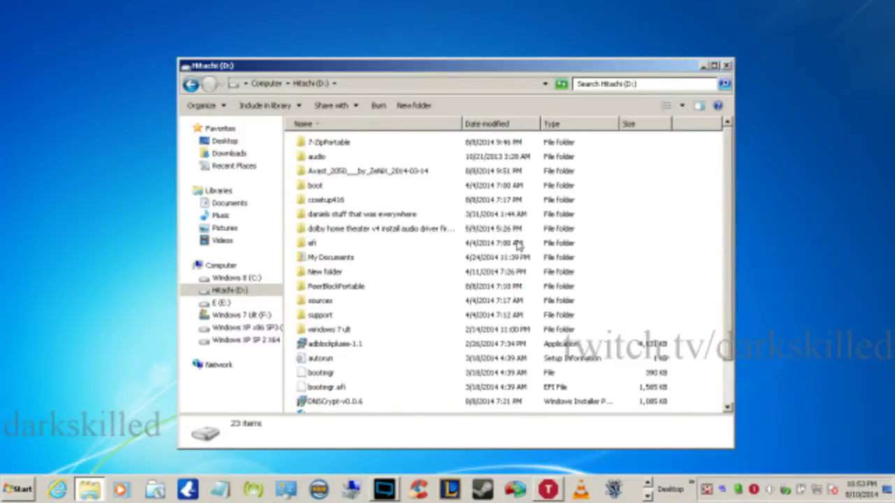
pyautogui.scroll(-2, 445, 218)
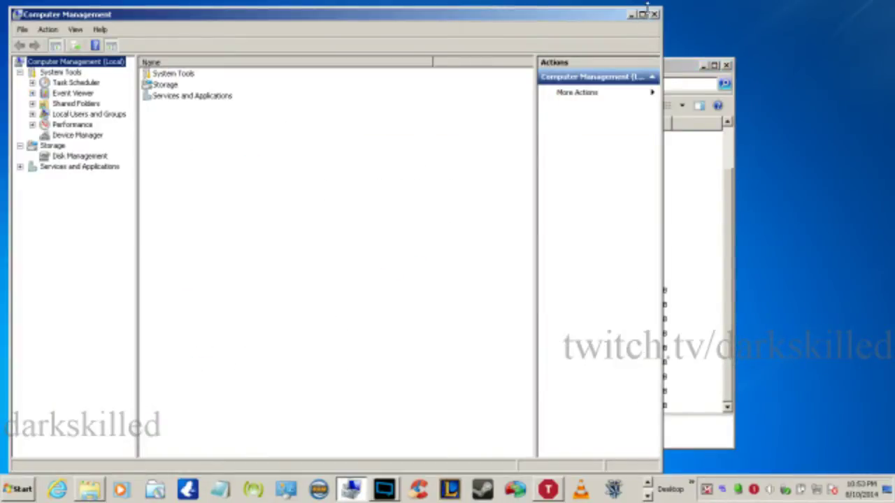
pyautogui.click(632, 15)
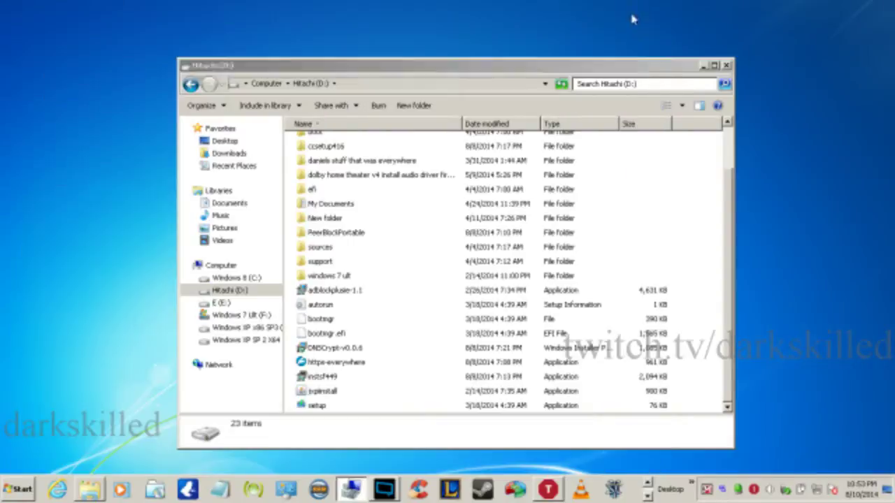
# Move the adblockplusie-1.1 application and the windows 7 ult and PeerBlockPortable folders on Hitachi (D:) into New folder.
pyautogui.moveTo(327, 291); pyautogui.dragTo(330, 231)
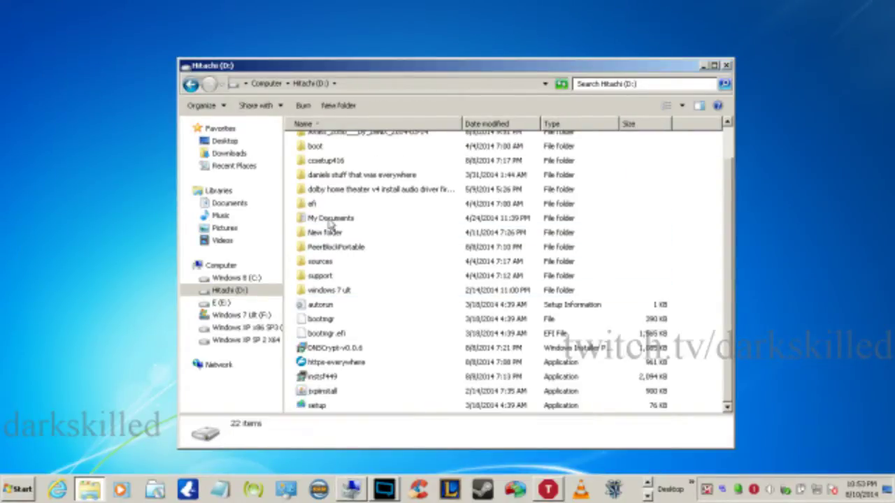
pyautogui.moveTo(343, 296); pyautogui.dragTo(348, 237)
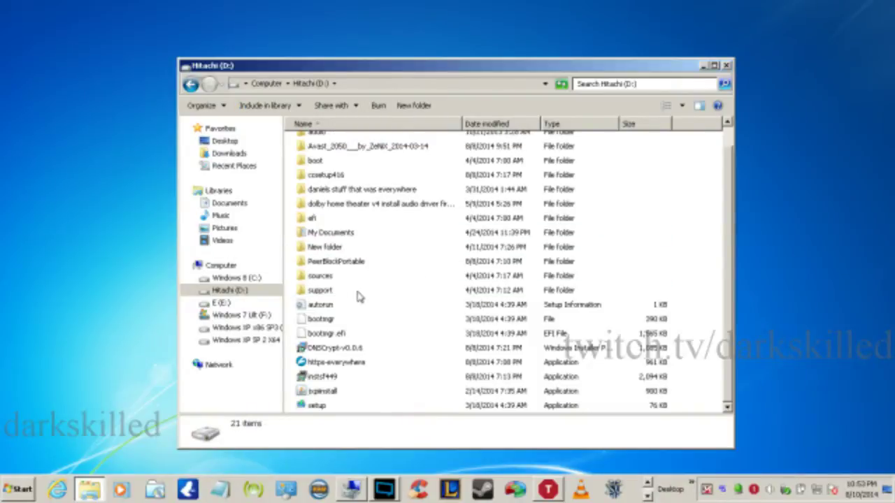
pyautogui.moveTo(335, 268)
pyautogui.mouseDown()
pyautogui.moveTo(346, 247)
pyautogui.moveTo(348, 262)
pyautogui.mouseUp()
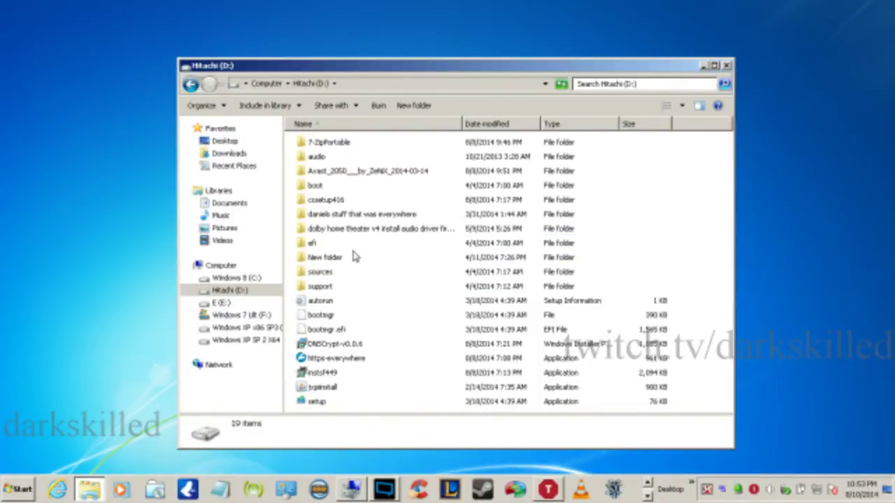
# Move the dolby home theater, personal files, Avast_2050 and 7-ZipPortable folders into New folder on Hitachi (D:).
pyautogui.moveTo(329, 231); pyautogui.dragTo(345, 258)
pyautogui.moveTo(326, 215); pyautogui.dragTo(343, 231)
pyautogui.moveTo(328, 171); pyautogui.dragTo(342, 203)
pyautogui.moveTo(327, 142); pyautogui.dragTo(370, 190)
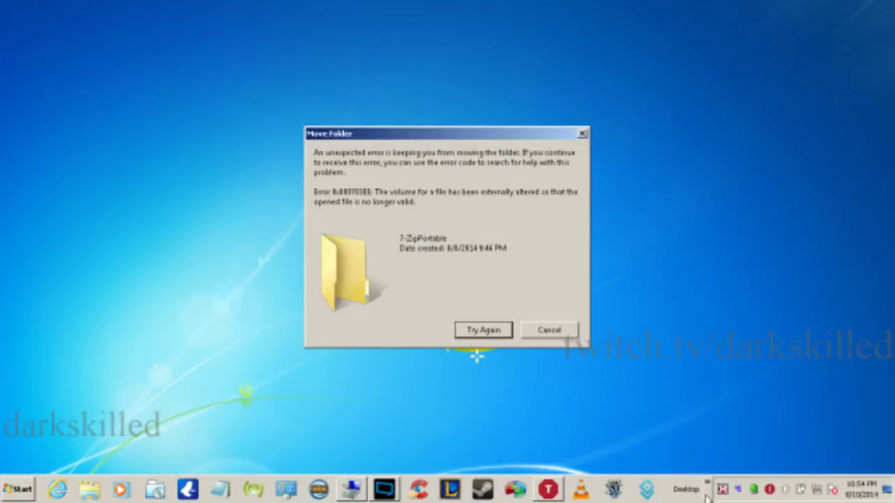
# Check the drives in Computer, close that window and cancel the move of the 7-ZipPortable folder.
pyautogui.click(8, 491)
pyautogui.click(230, 219)
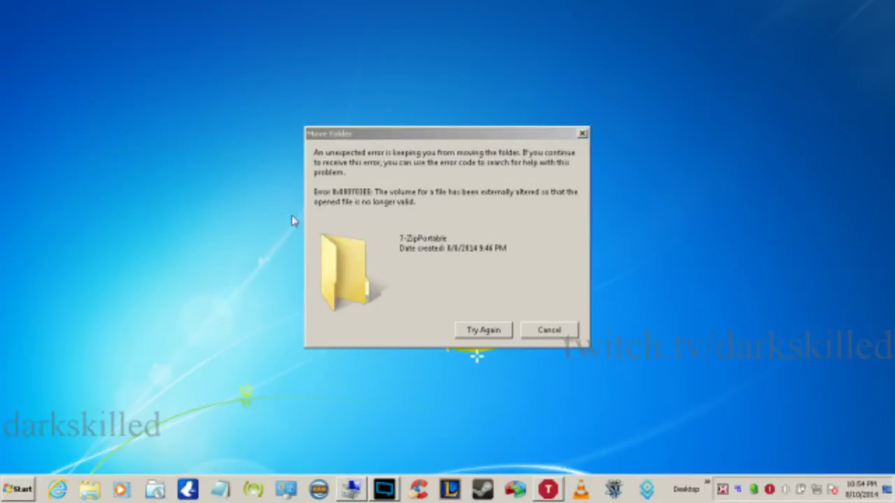
pyautogui.click(728, 65)
pyautogui.click(552, 332)
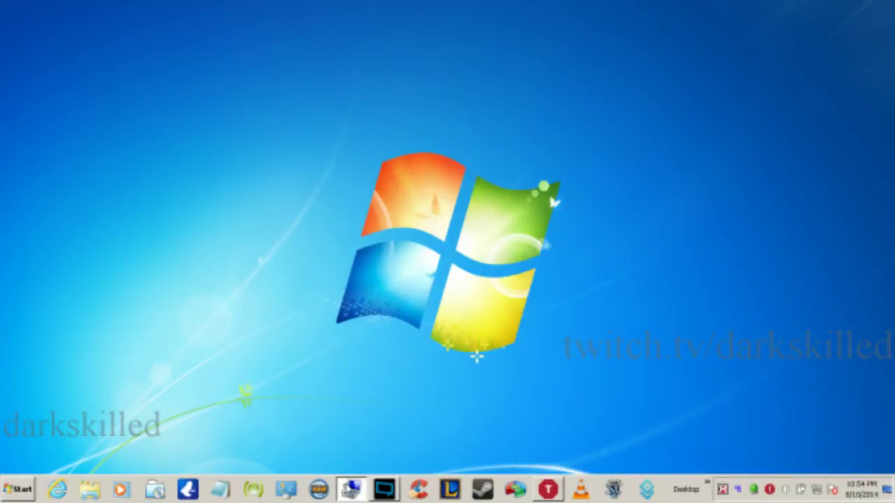
# Examine the disks and volumes in Disk Management with Computer Management maximised, and close the console.
pyautogui.click(351, 489)
pyautogui.click(82, 156)
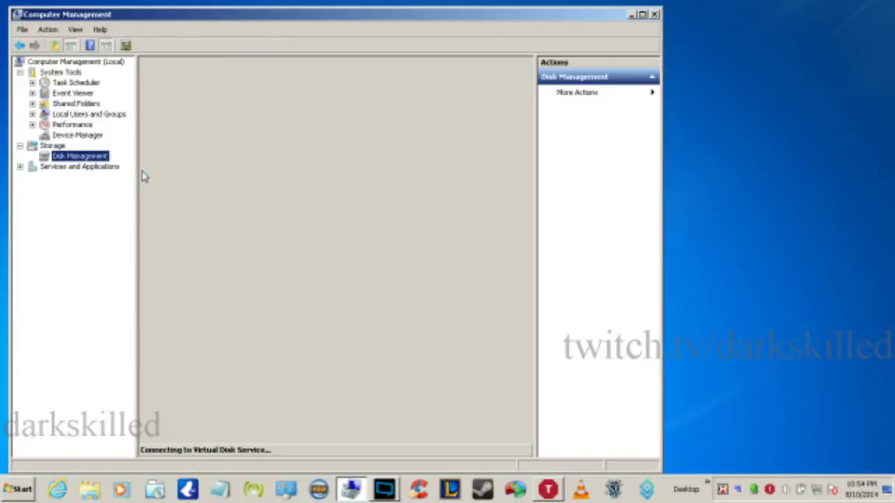
pyautogui.click(642, 14)
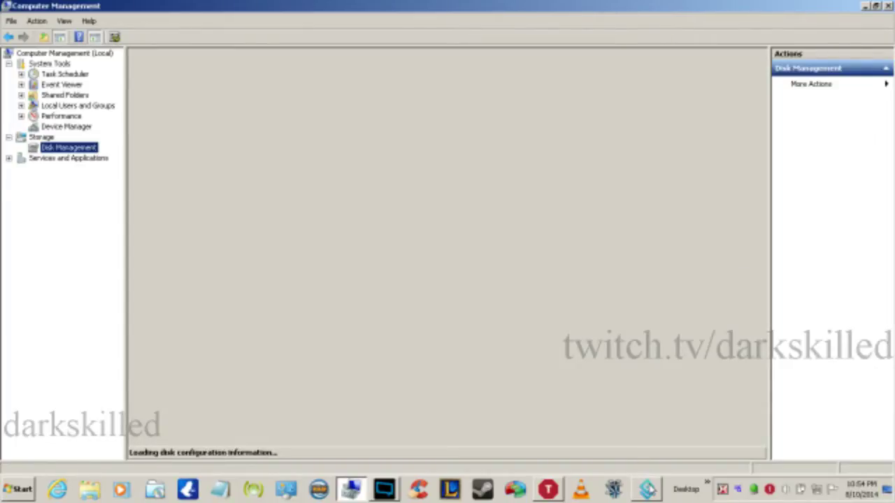
pyautogui.click(384, 490)
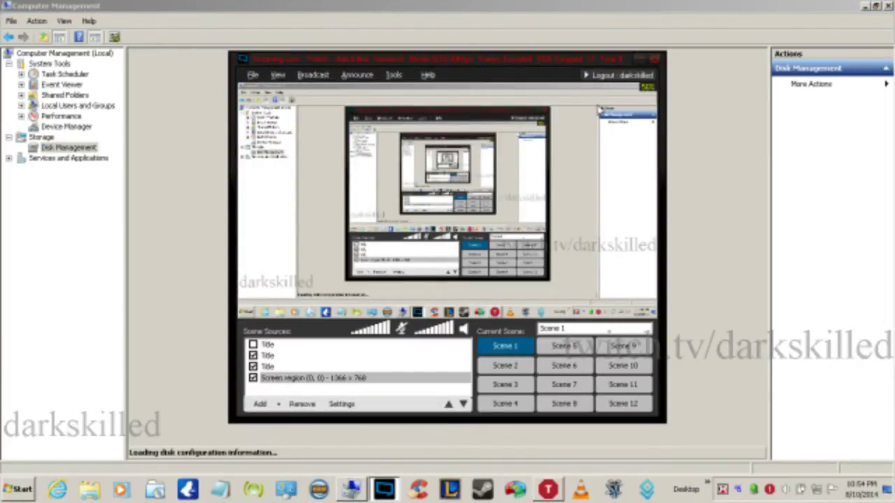
pyautogui.click(641, 59)
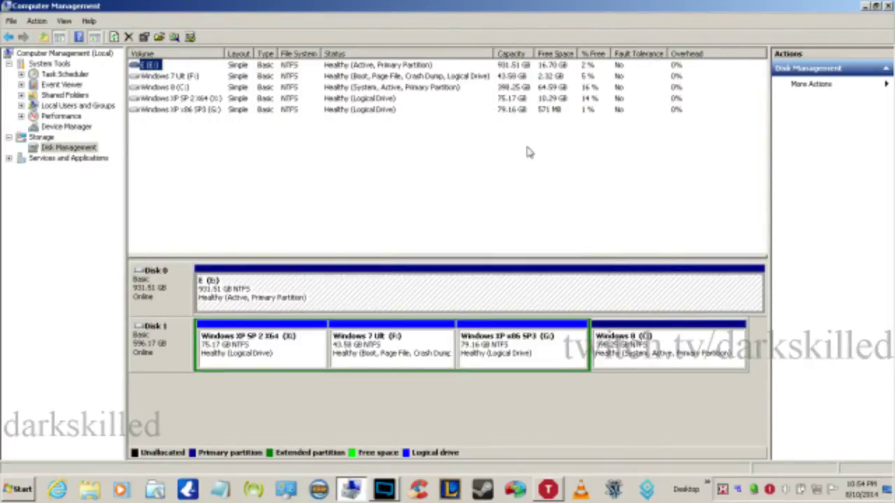
pyautogui.click(889, 7)
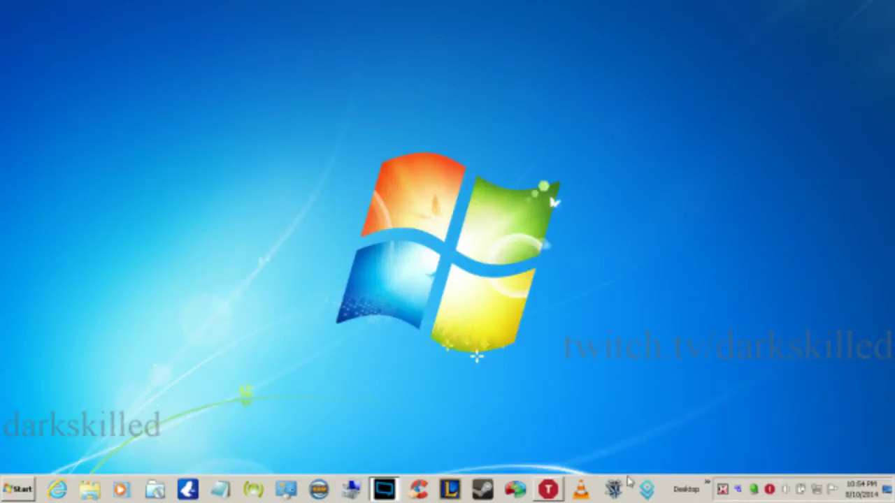
# Open Computer to view the list of hard disk drives.
pyautogui.click(19, 492)
pyautogui.click(206, 221)
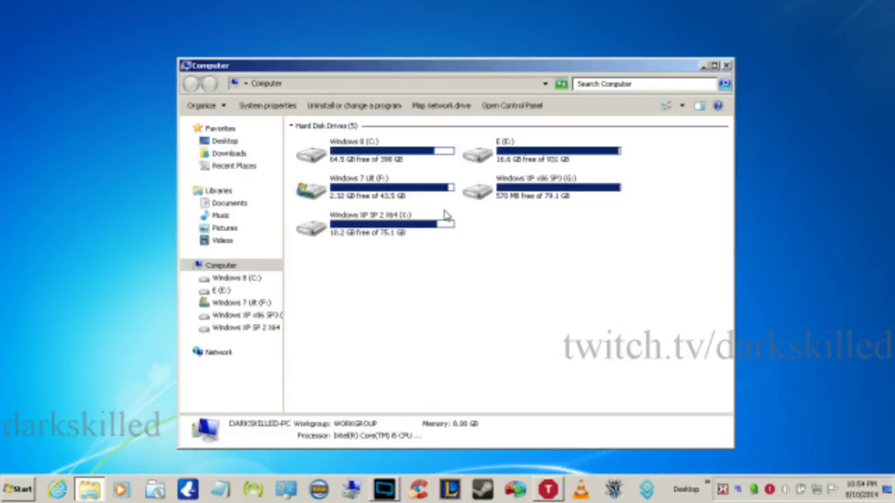
# Launch Malwarebytes Anti-Malware, start setup from the Windows 8 1 Pro X64 folder on E (E:), and close the folder window.
pyautogui.doubleClick(502, 147)
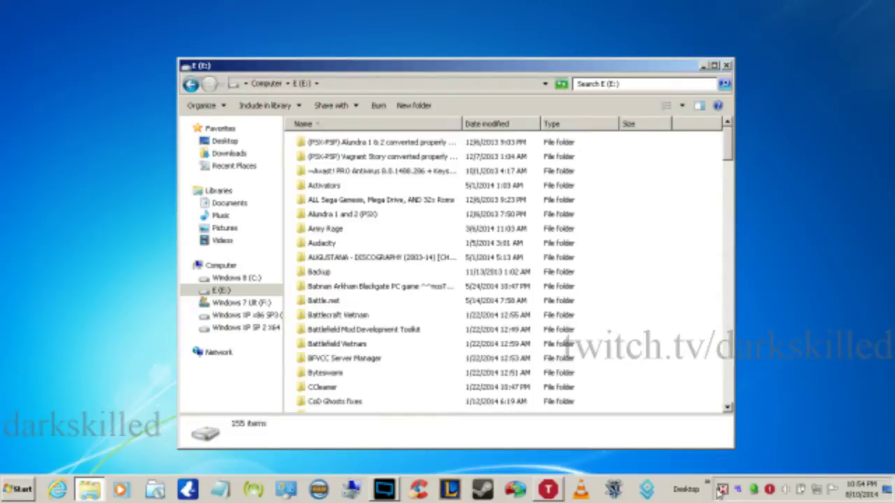
pyautogui.click(721, 493)
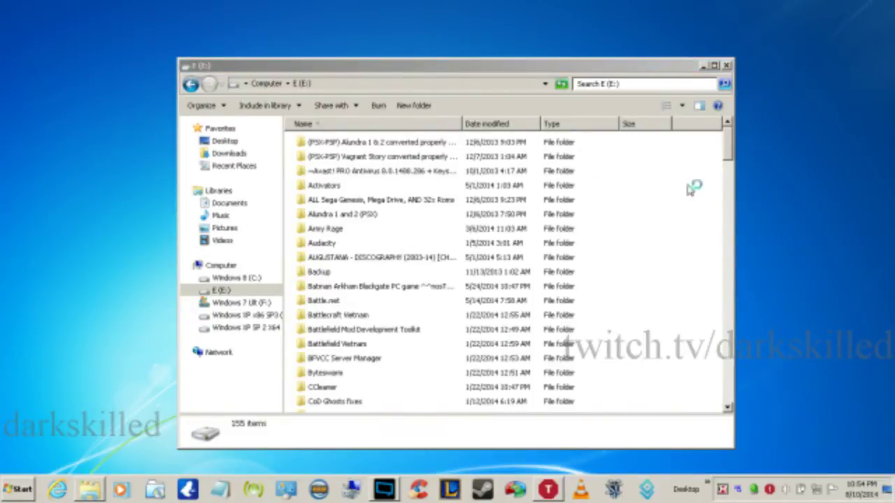
pyautogui.moveTo(732, 140); pyautogui.dragTo(736, 299)
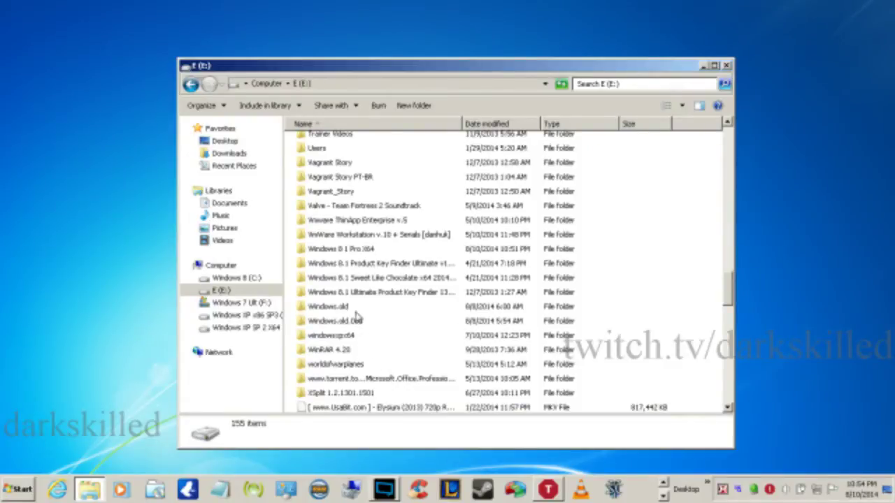
pyautogui.click(358, 252)
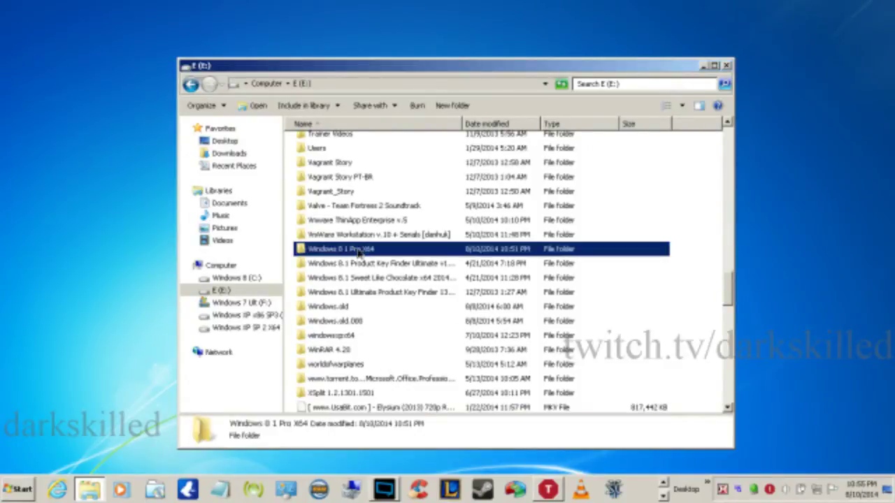
pyautogui.doubleClick(358, 252)
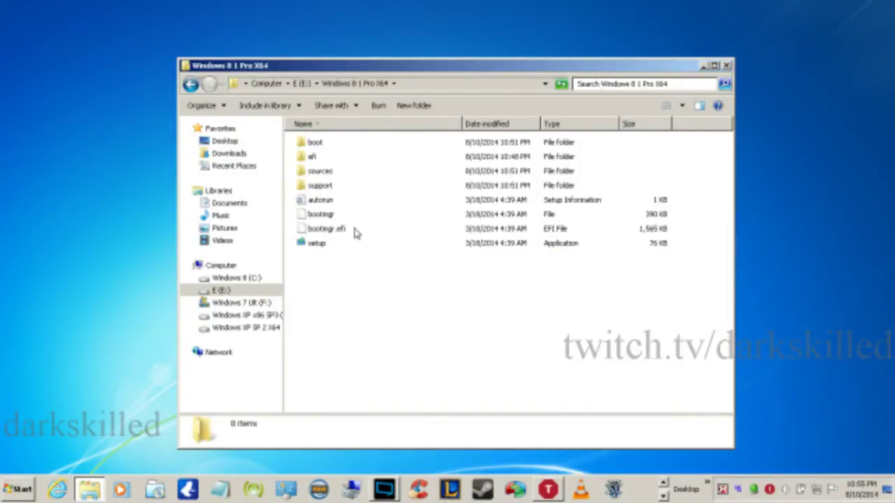
pyautogui.click(322, 251)
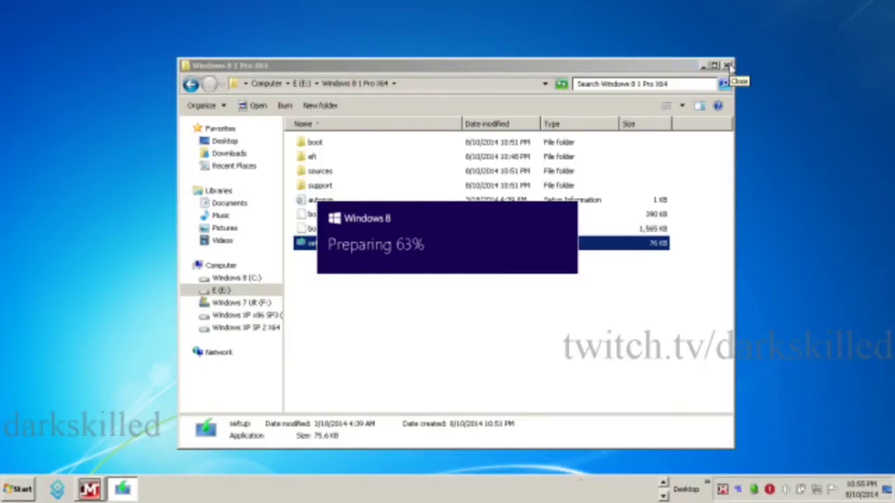
pyautogui.click(728, 65)
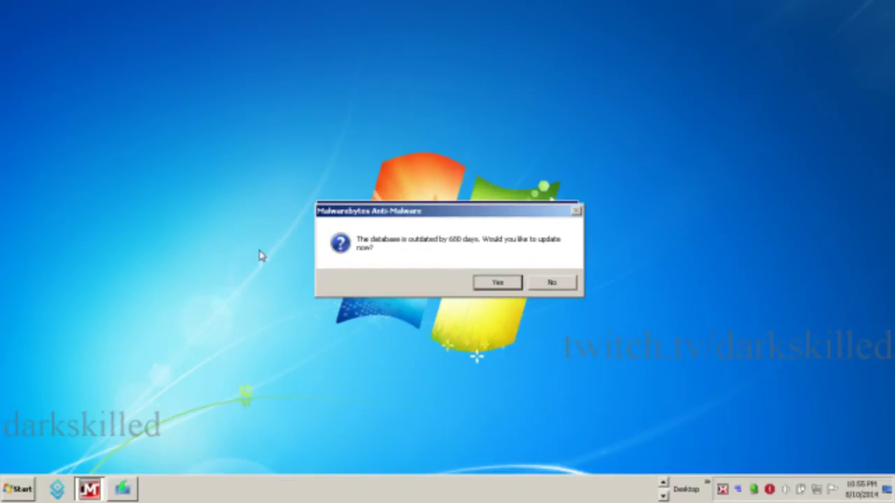
# Accept the Malwarebytes database update, then decline the important updates in Windows 8.1 Setup with No, thanks and continue.
pyautogui.click(497, 283)
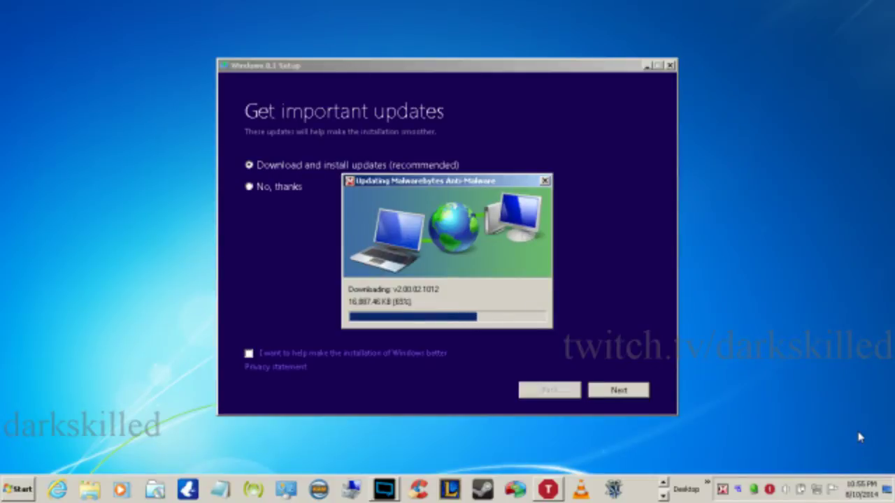
pyautogui.click(250, 187)
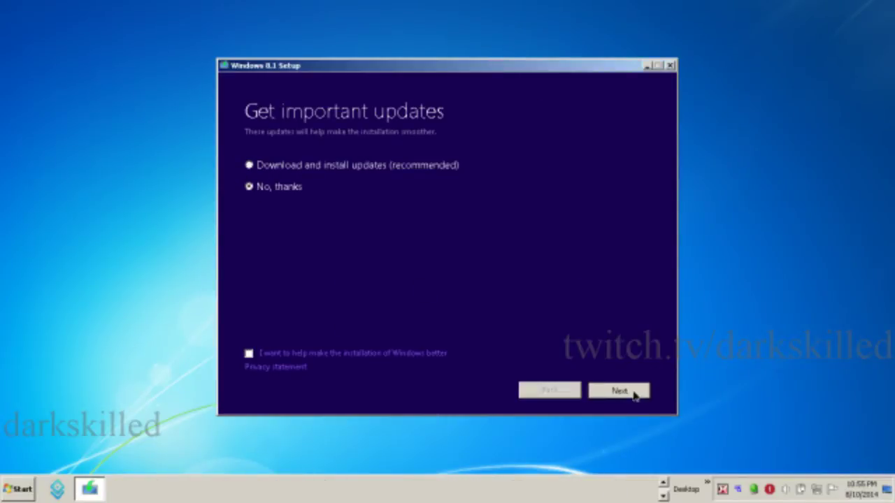
pyautogui.click(619, 392)
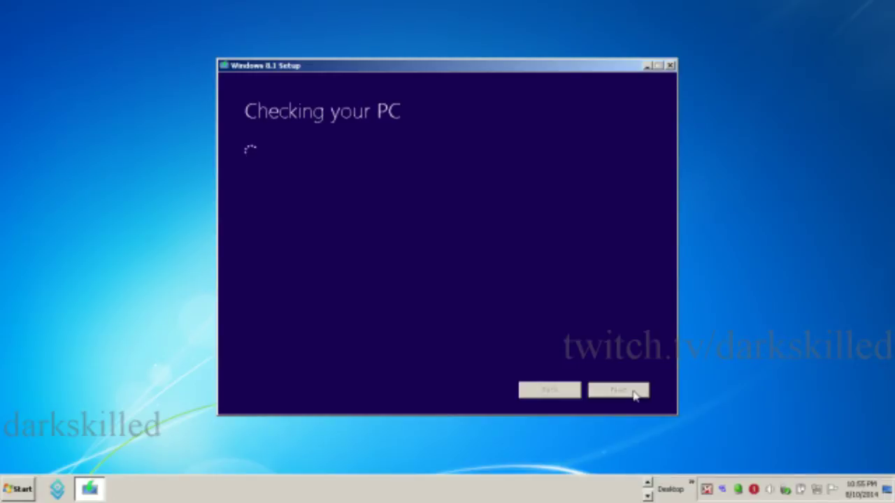
# Open Devices and Printers from the removable-hardware options and check the actions available for the Touro Mobile drive.
pyautogui.click(787, 492)
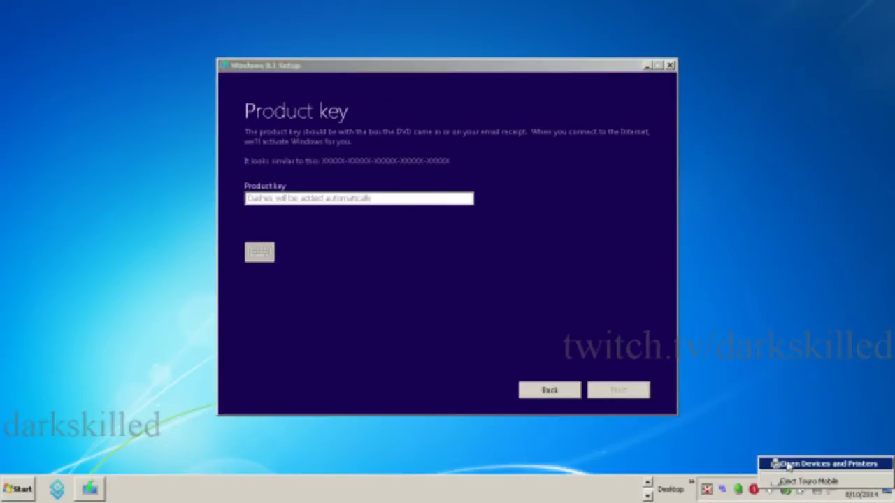
pyautogui.click(788, 466)
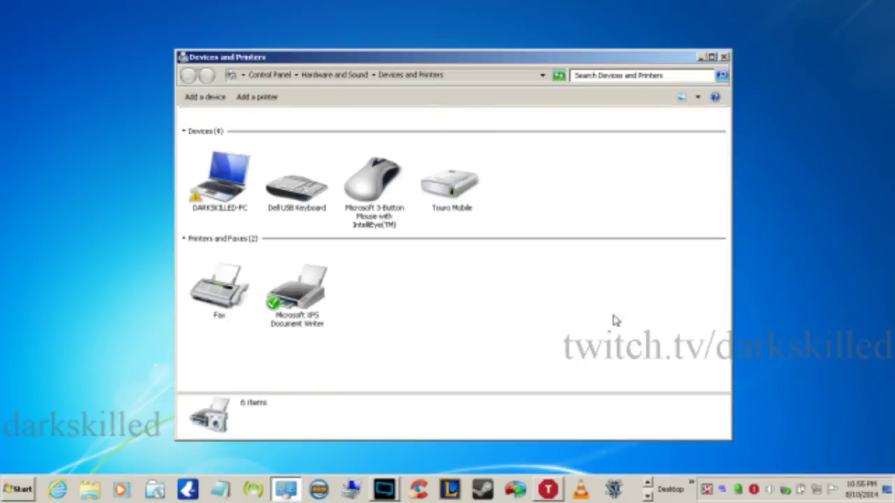
pyautogui.rightClick(452, 198)
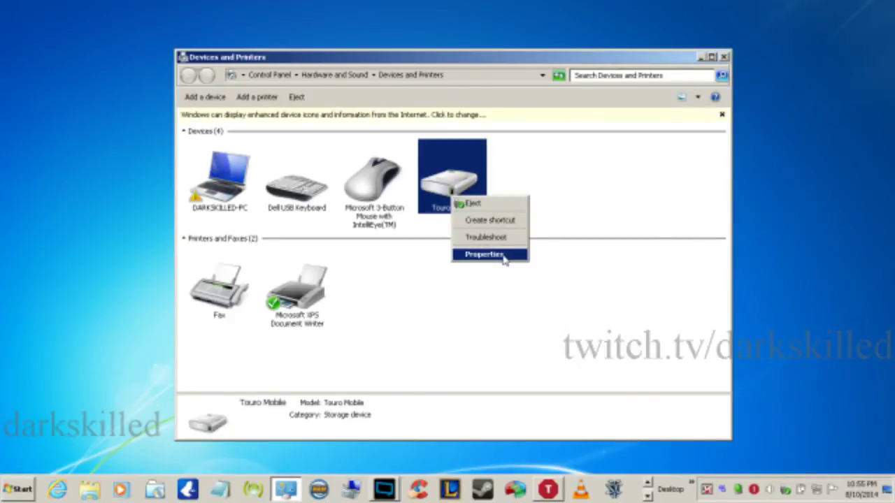
pyautogui.click(637, 188)
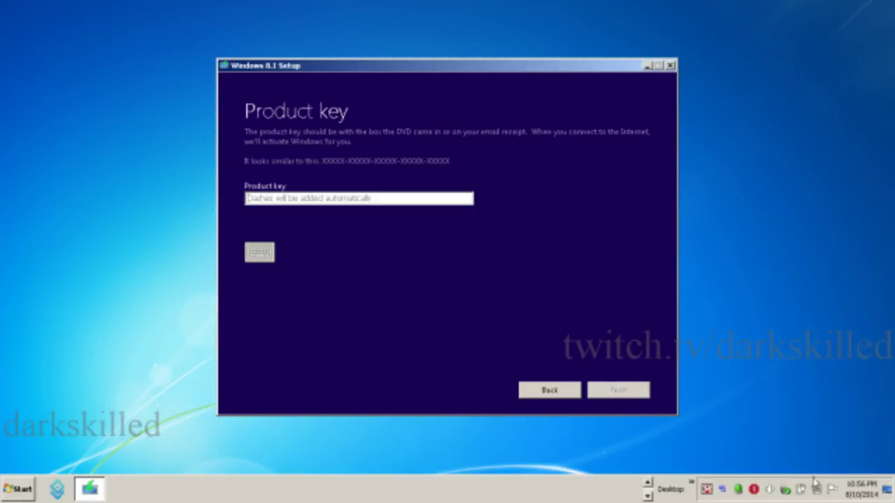
# Activate the Product key field in Windows 8.1 Setup and switch to the screen broadcasting window.
pyautogui.click(785, 490)
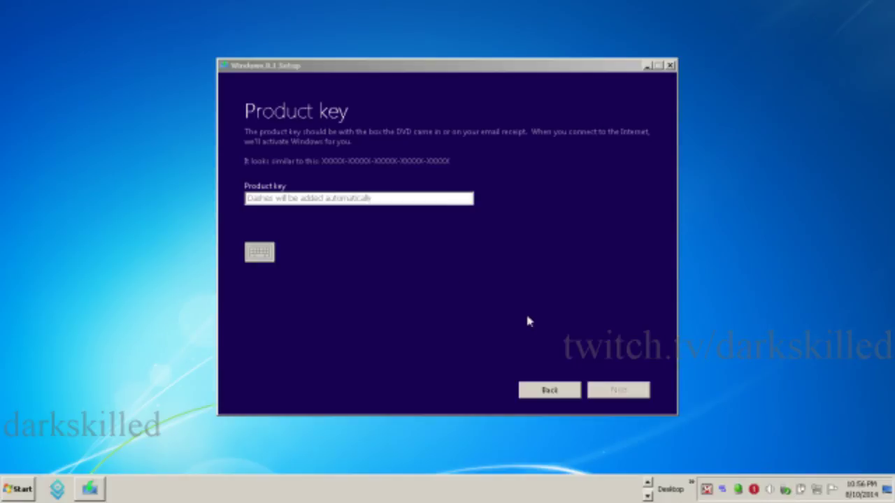
pyautogui.click(374, 215)
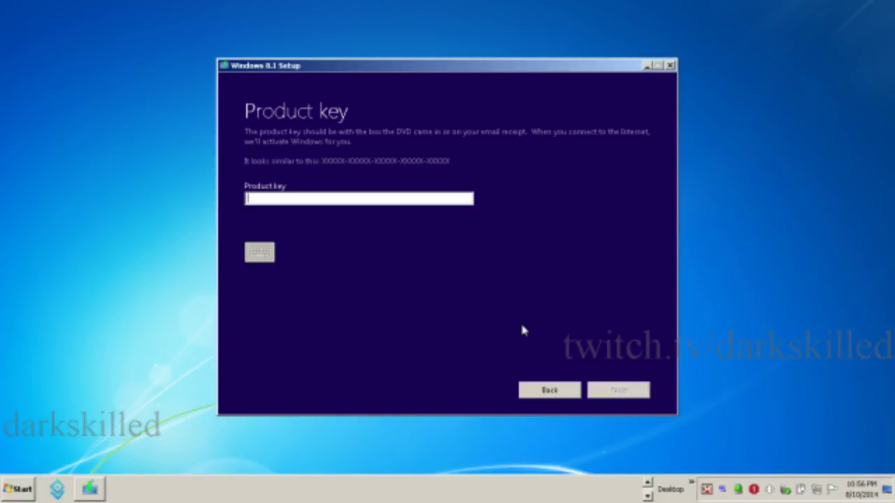
pyautogui.hotkey('alt', 'Tab')
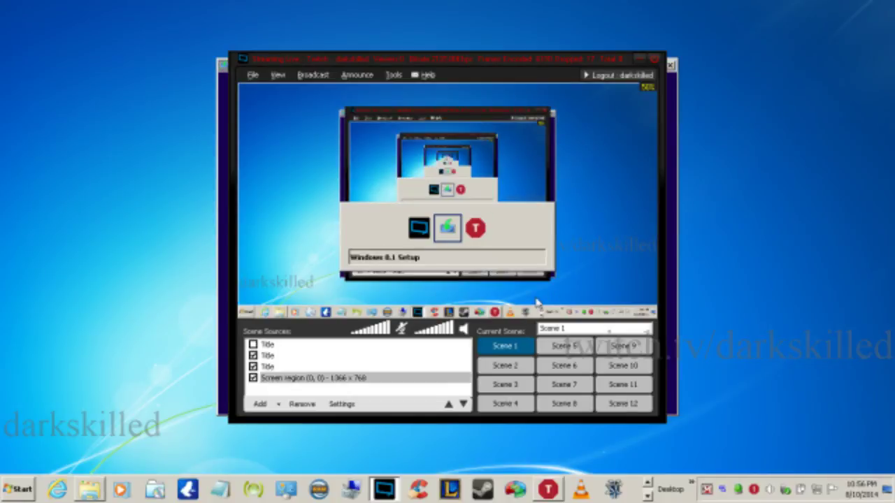